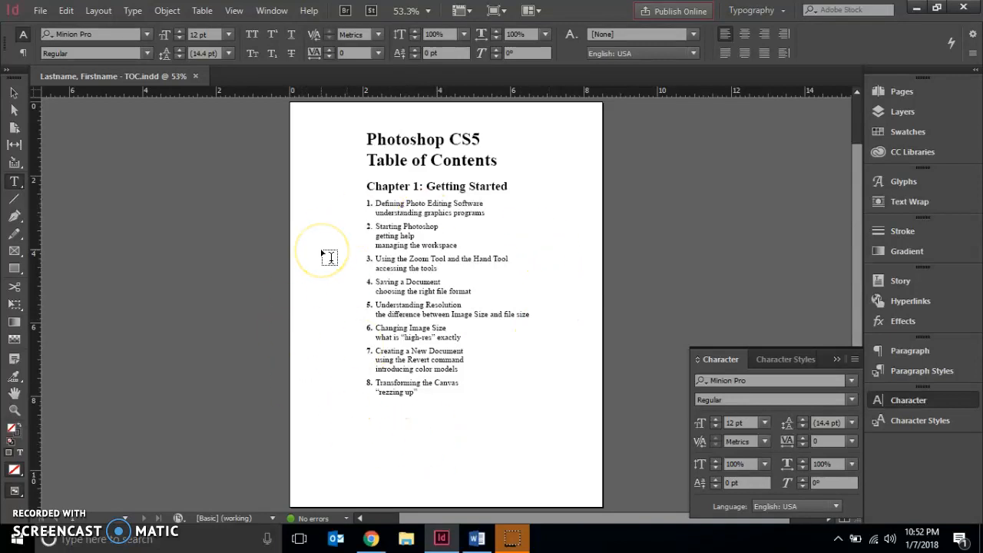
Step: Open ID 2-4.indd from the instructor's Computer Graphics 2 folder, reached through Business Handout on the HandOut (J:) drive
left_click(40, 17)
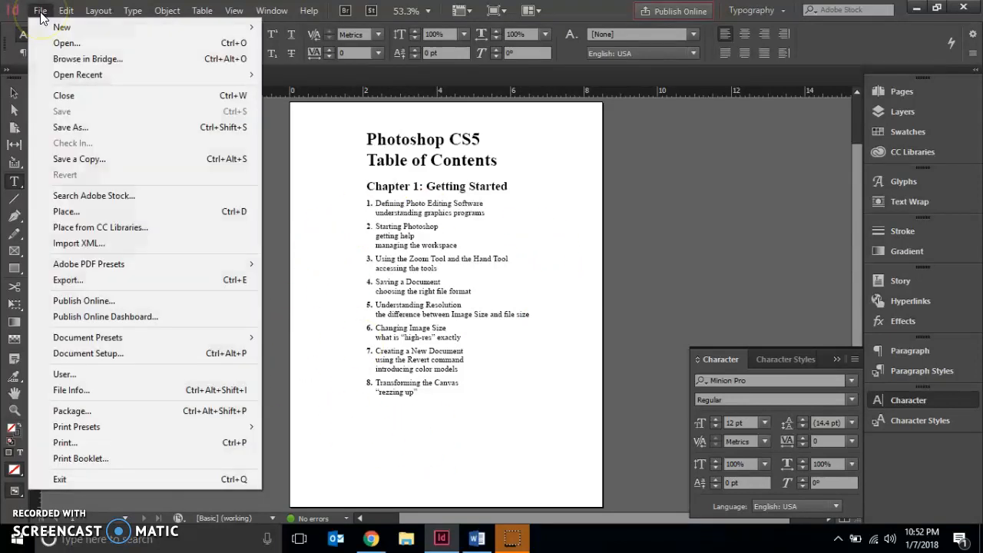
left_click(66, 45)
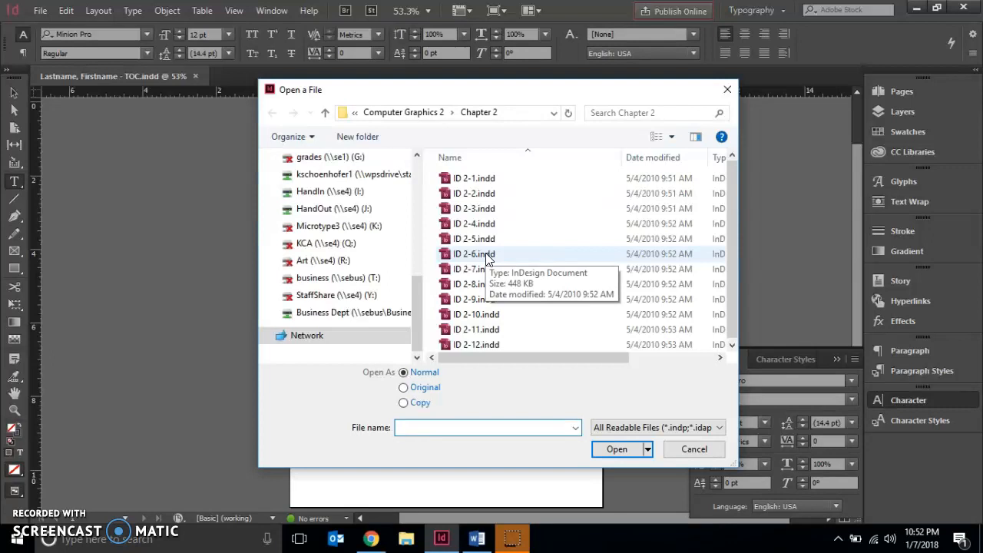
left_click(323, 211)
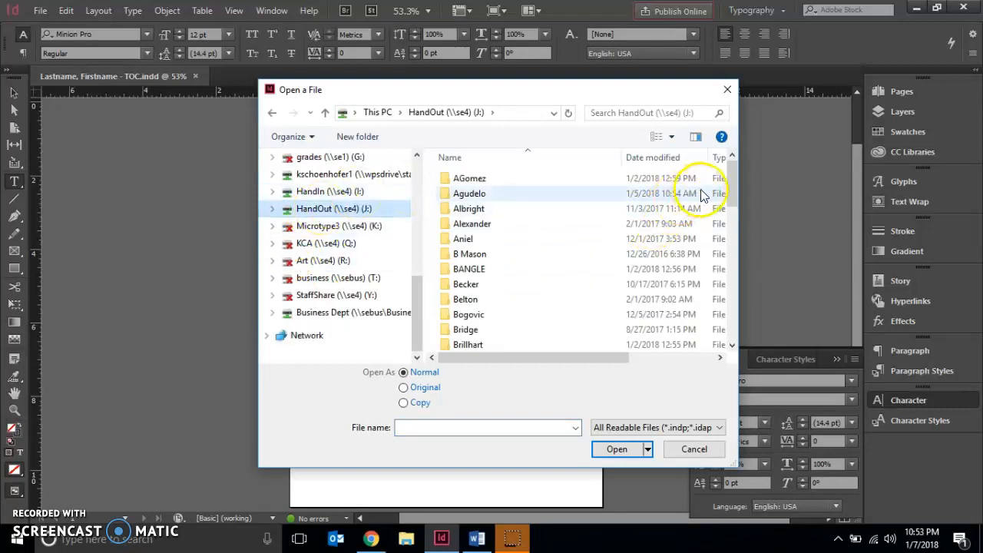
left_click_drag(734, 182, 699, 330)
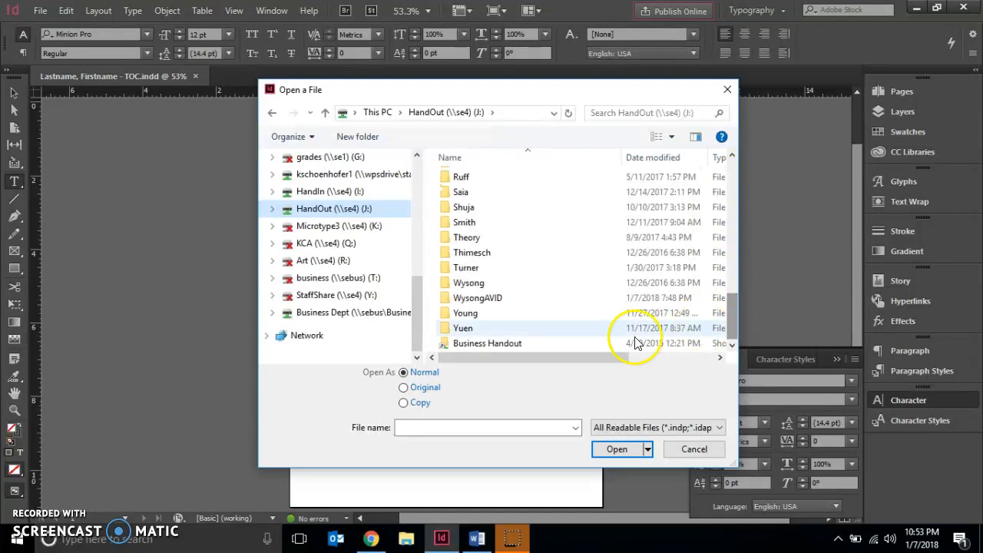
double_click(553, 345)
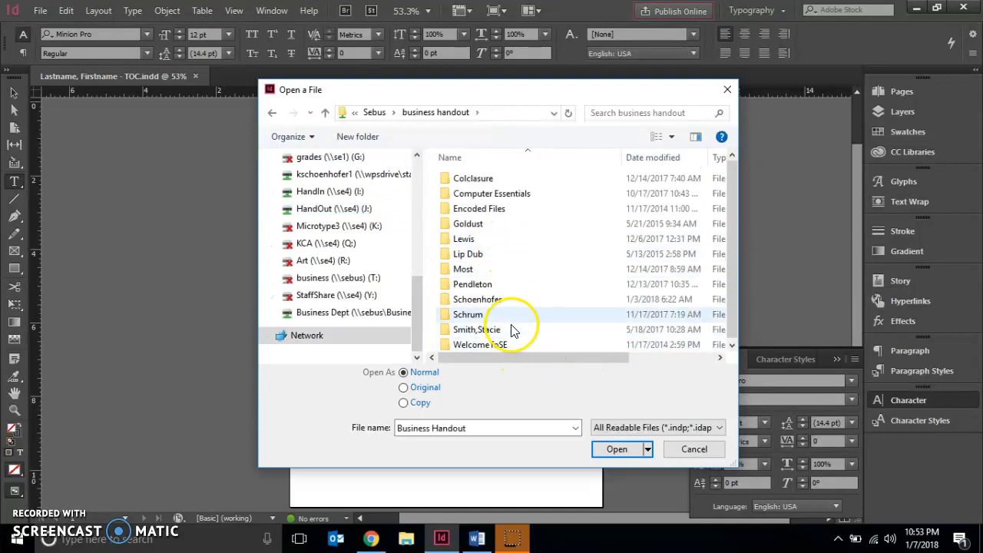
double_click(511, 300)
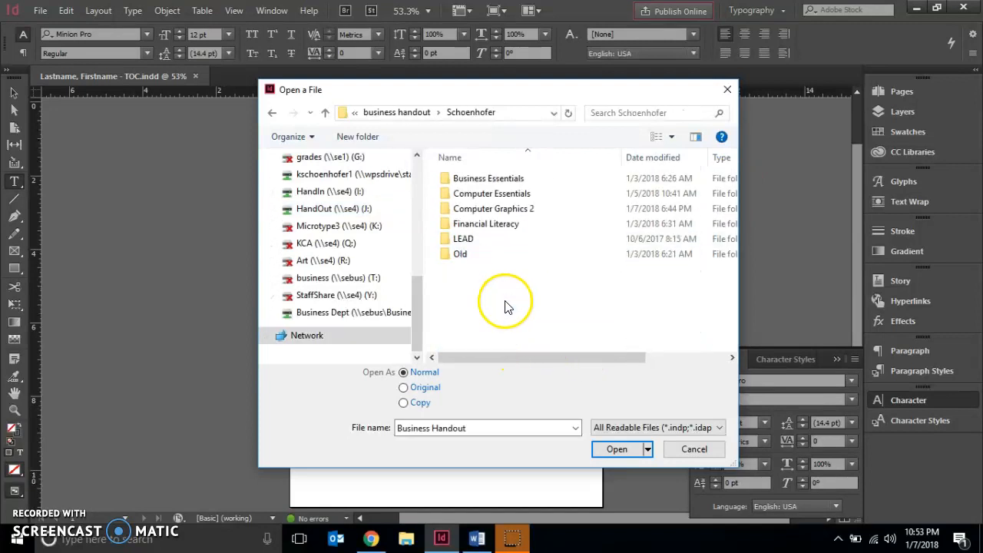
double_click(495, 209)
double_click(492, 199)
left_click(494, 224)
left_click(607, 456)
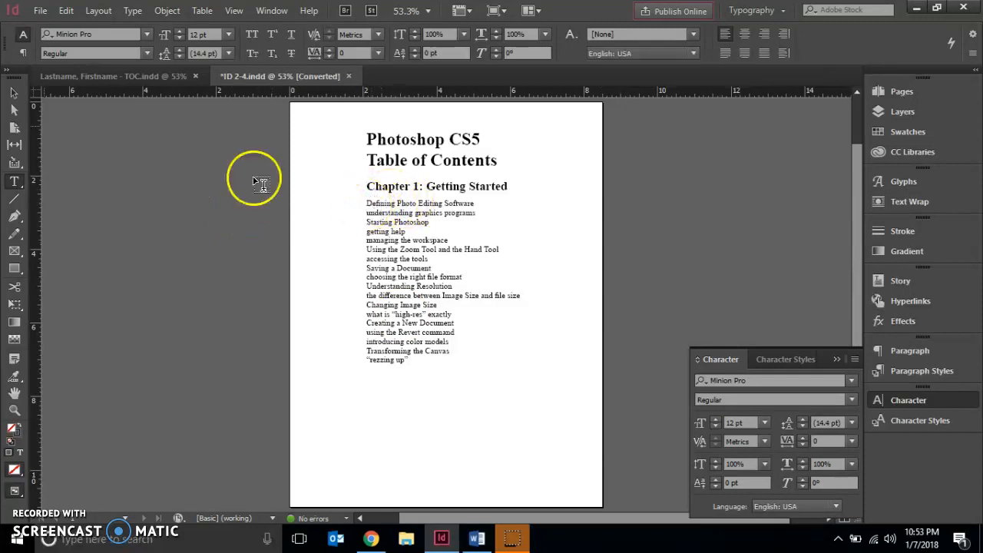
Step: Select all the entries below the Chapter 1 heading and set their space after to 0.125 in
left_click(16, 182)
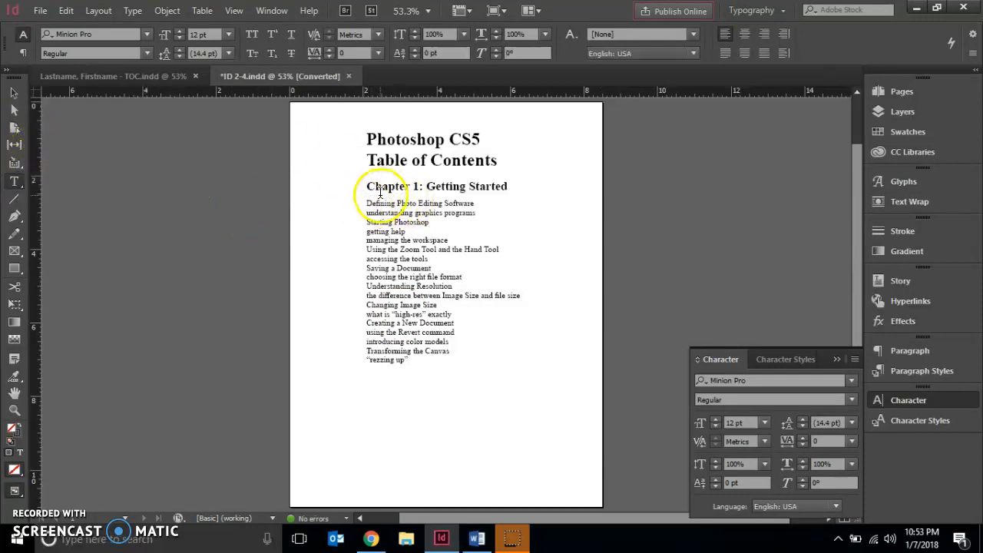
left_click(367, 202)
left_click_drag(367, 202, 474, 391)
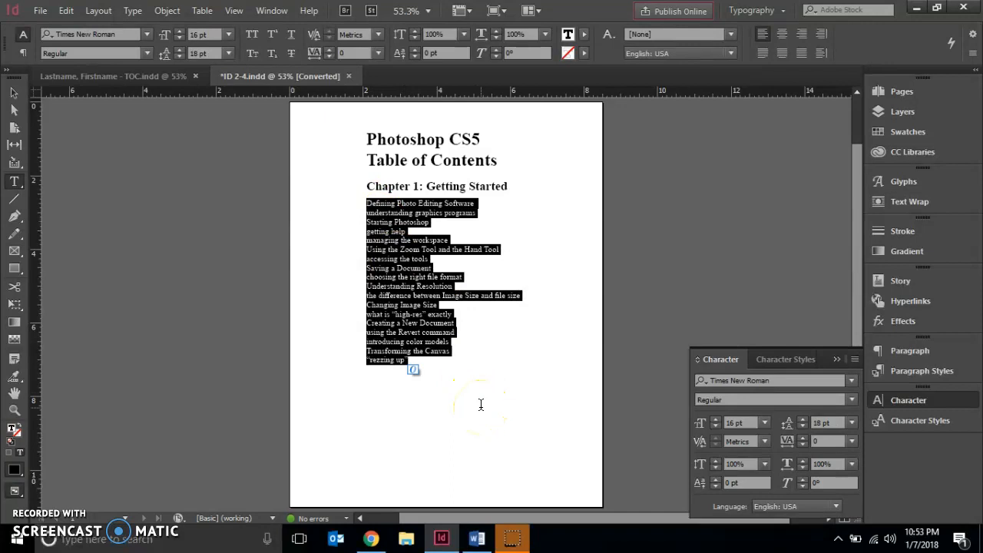
left_click(894, 347)
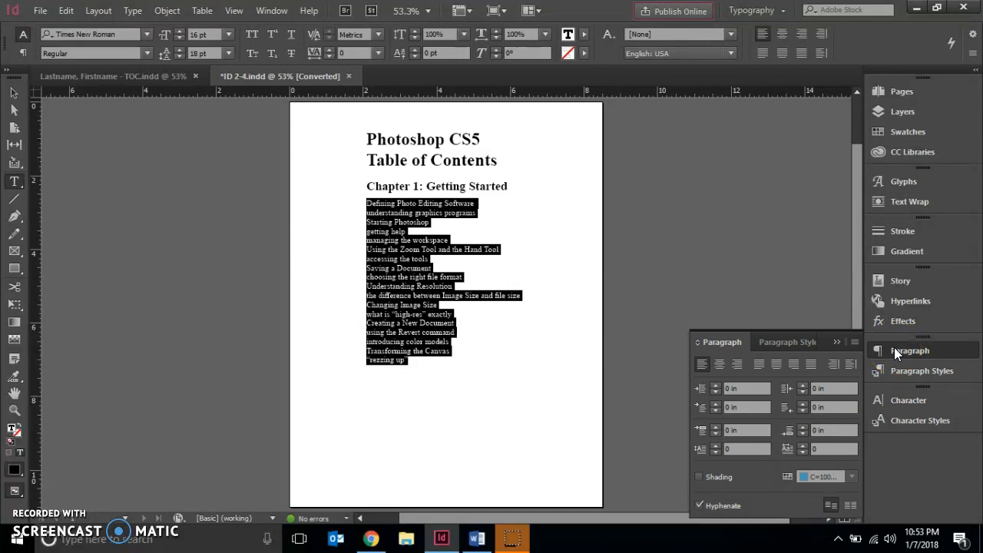
left_click(791, 430)
type(".125")
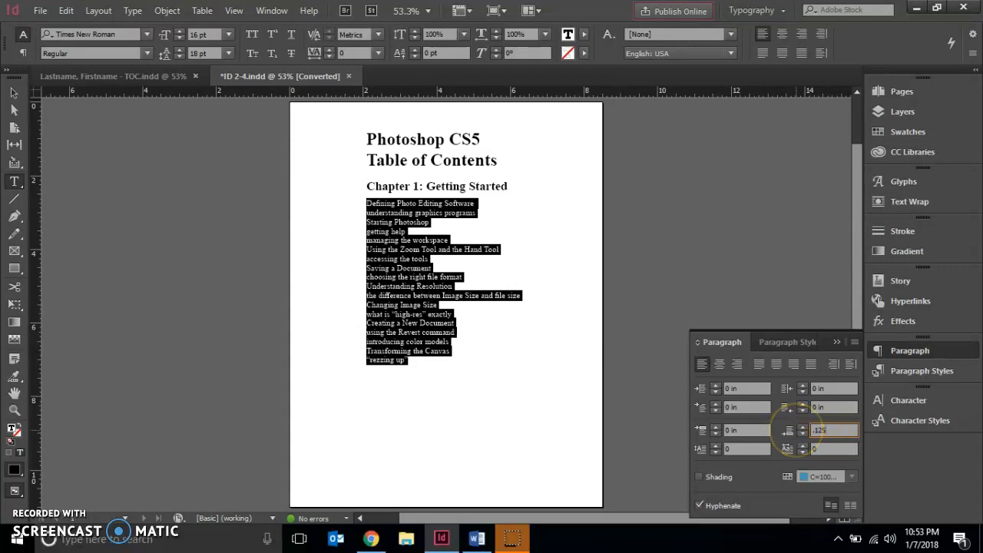
key("Return")
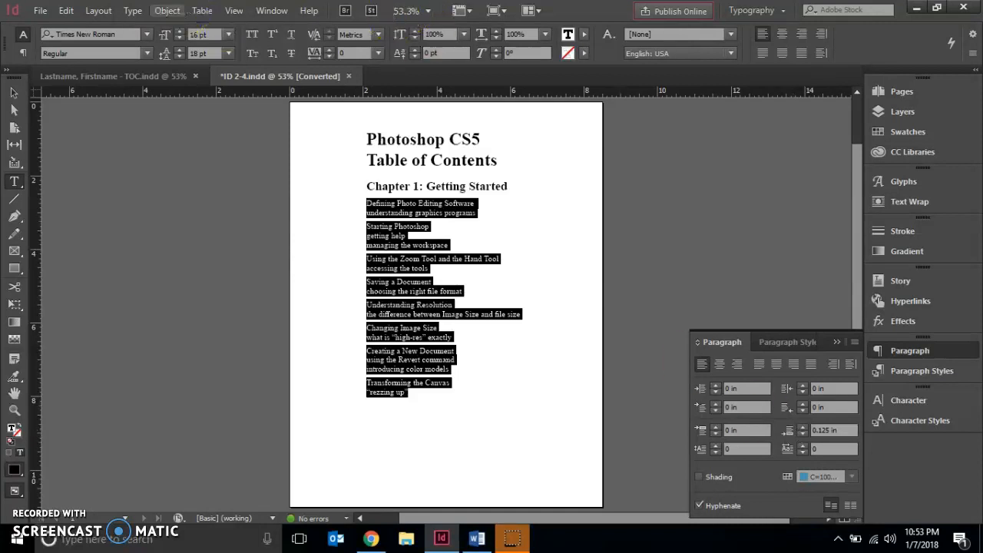
Step: Apply bullets to the selected Chapter 1 entries and deselect the text
left_click(135, 12)
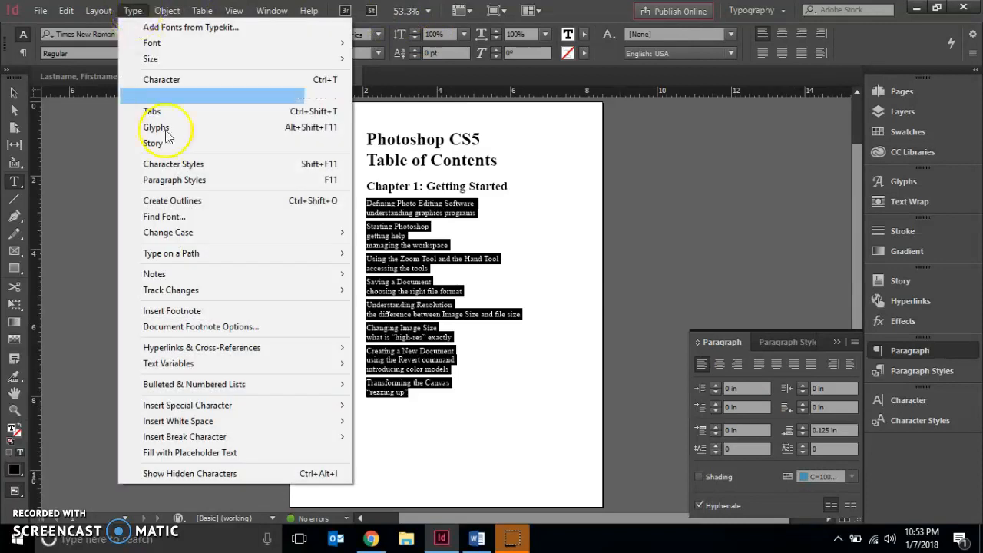
mouse_move(215, 380)
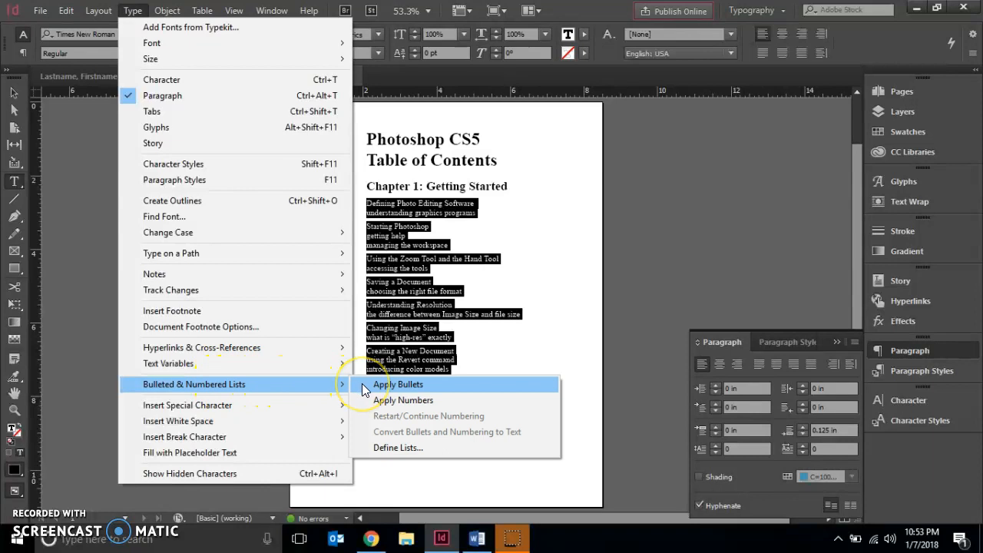
left_click(384, 384)
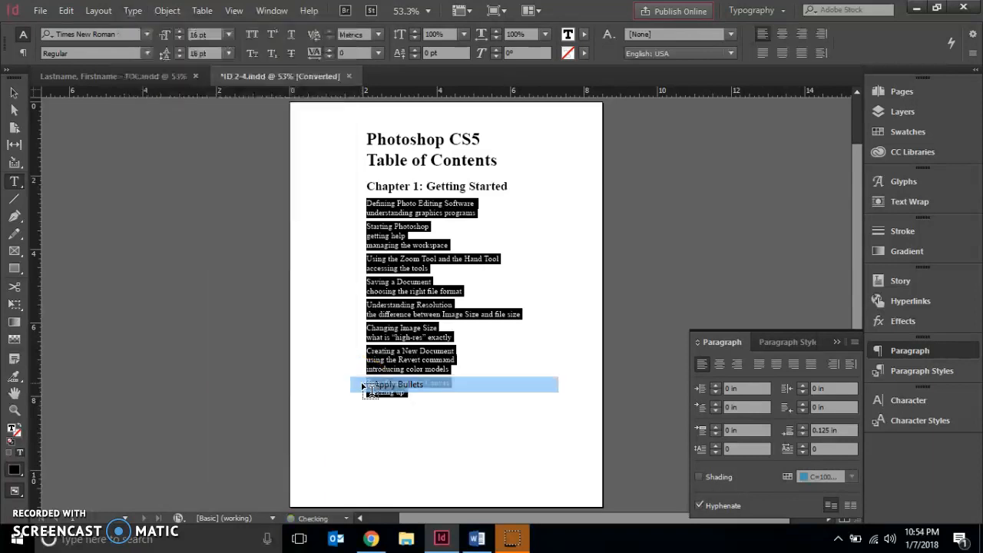
left_click(251, 365)
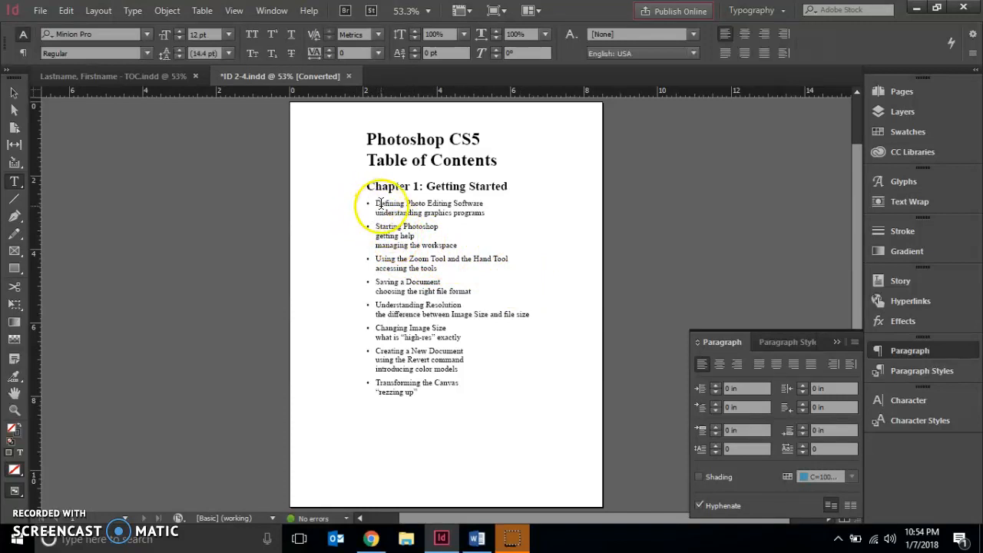
Step: Select all the Chapter 1 entries and apply numbers to them as a list
left_click_drag(376, 208, 445, 330)
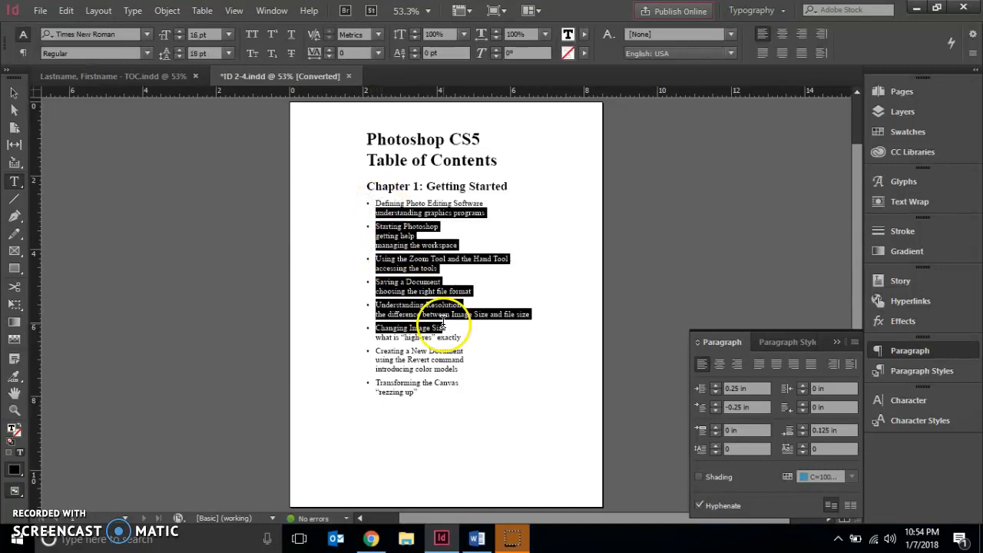
left_click_drag(368, 201, 439, 395)
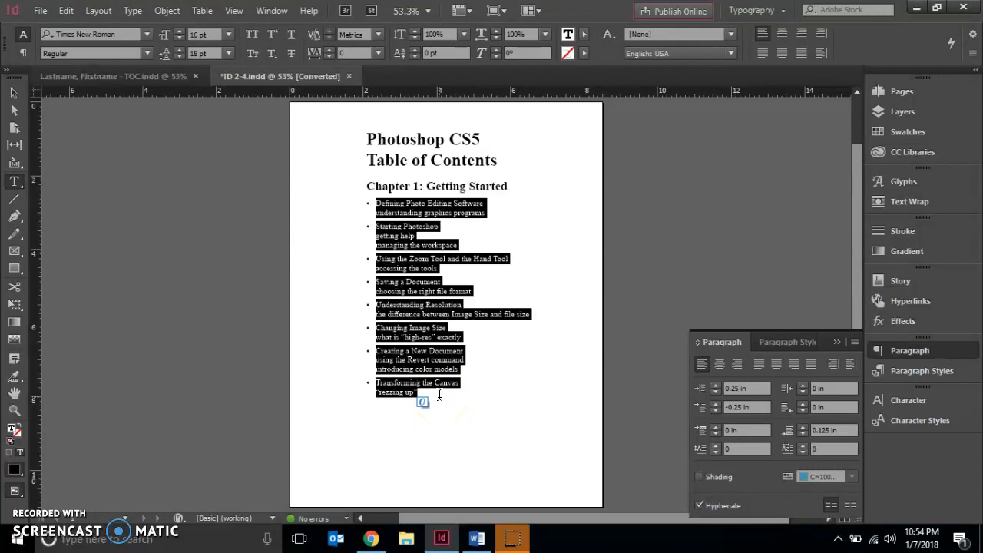
left_click(132, 11)
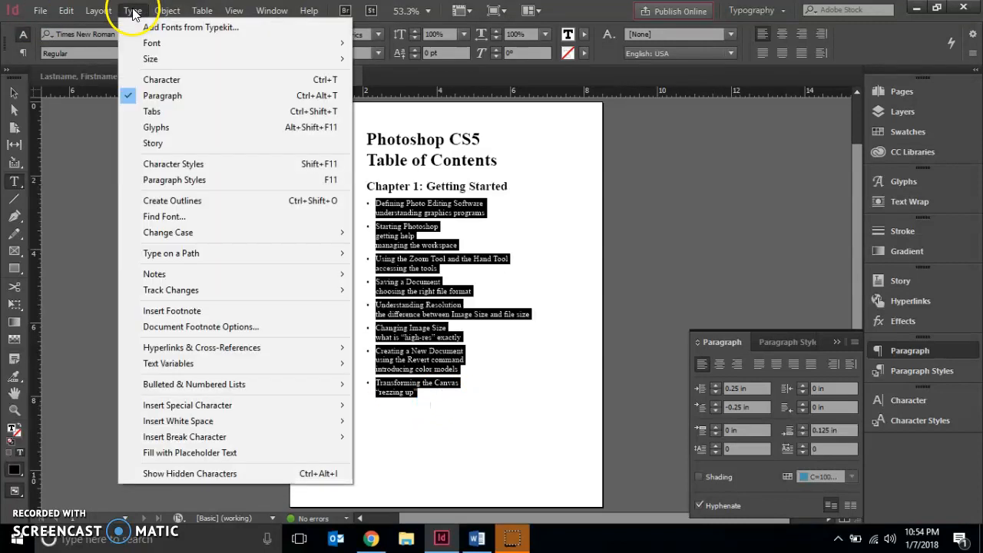
left_click(205, 384)
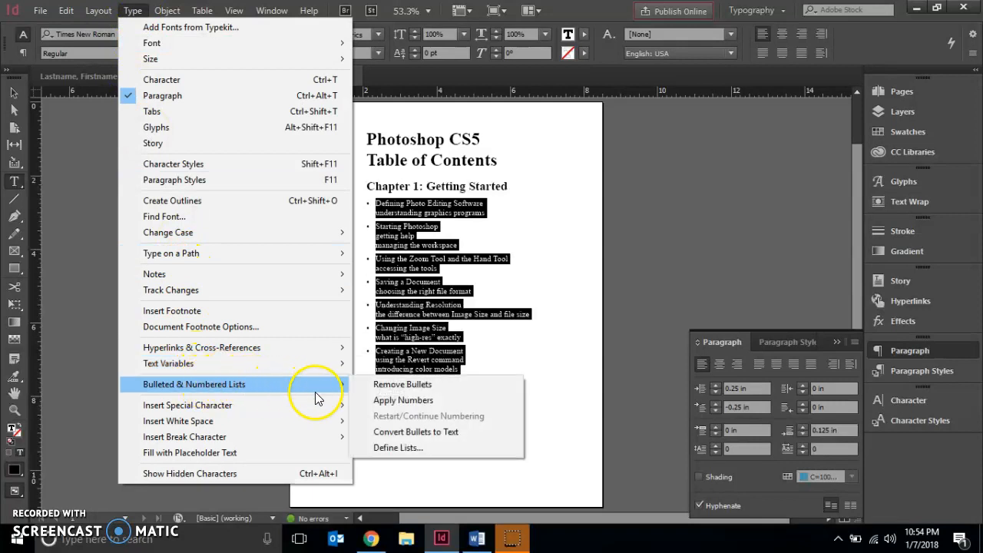
left_click(398, 407)
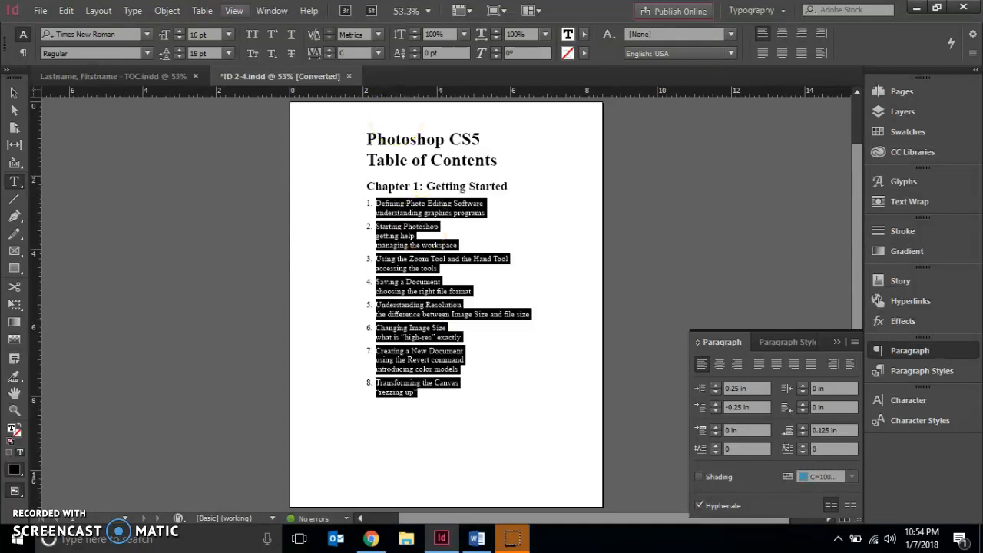
Step: Convert the automatic numbering of the Chapter 1 list to text
left_click(143, 14)
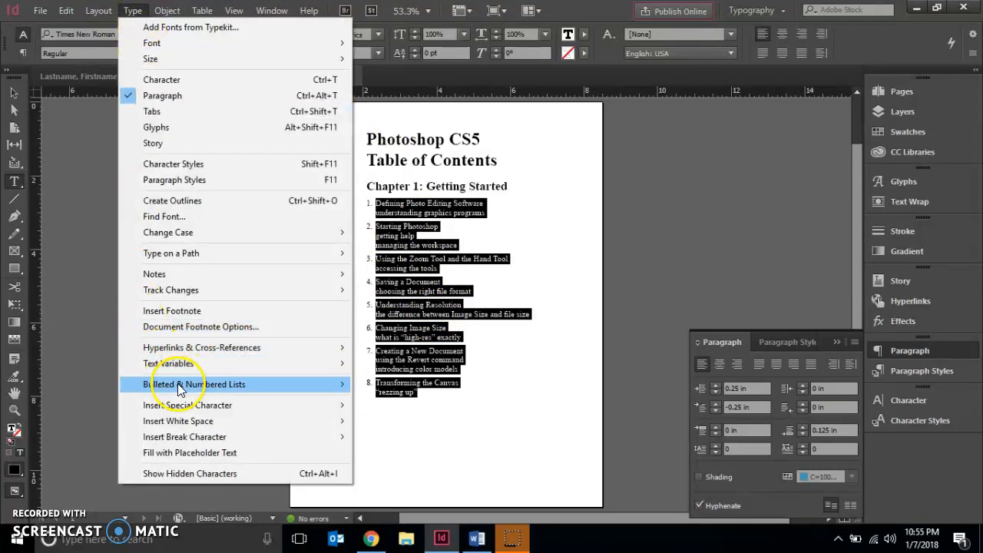
mouse_move(180, 390)
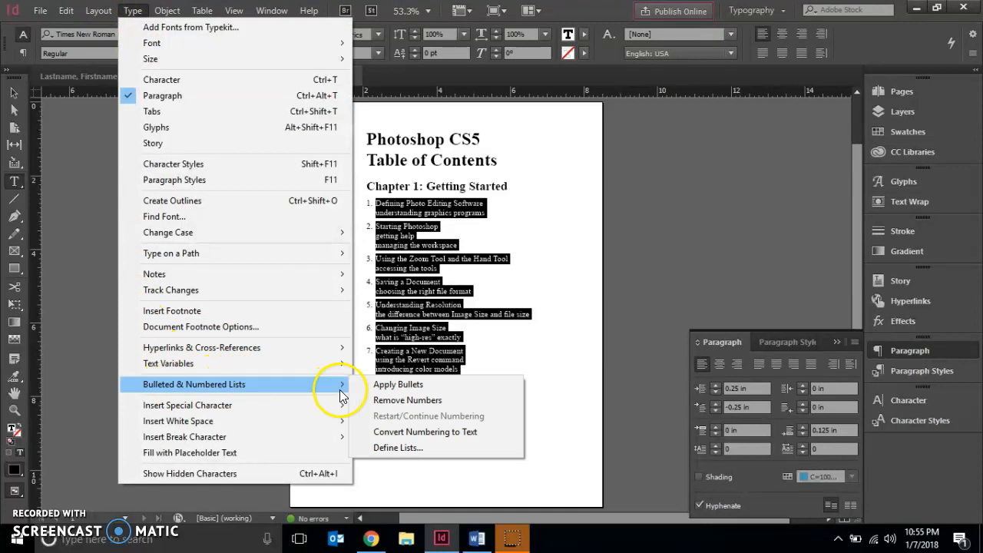
mouse_move(340, 392)
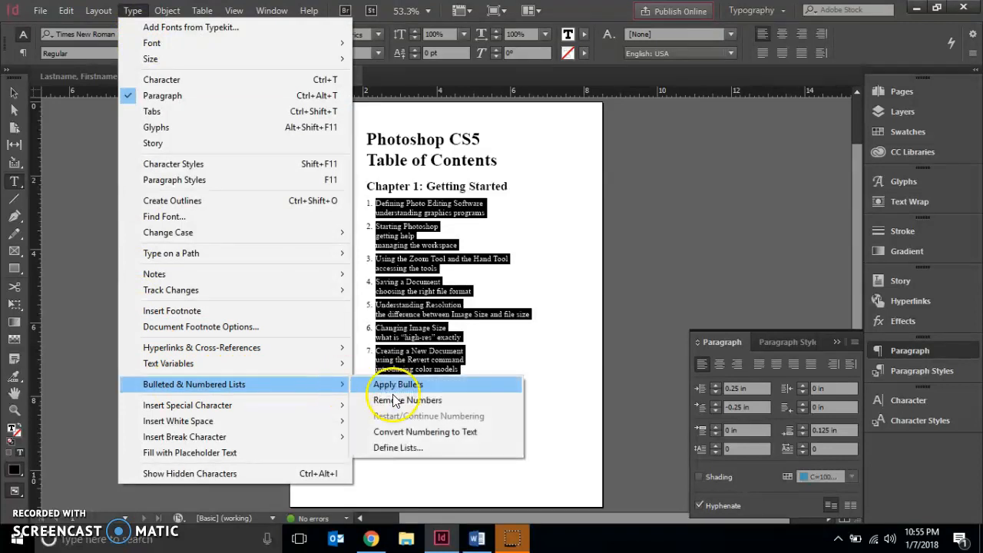
left_click(405, 433)
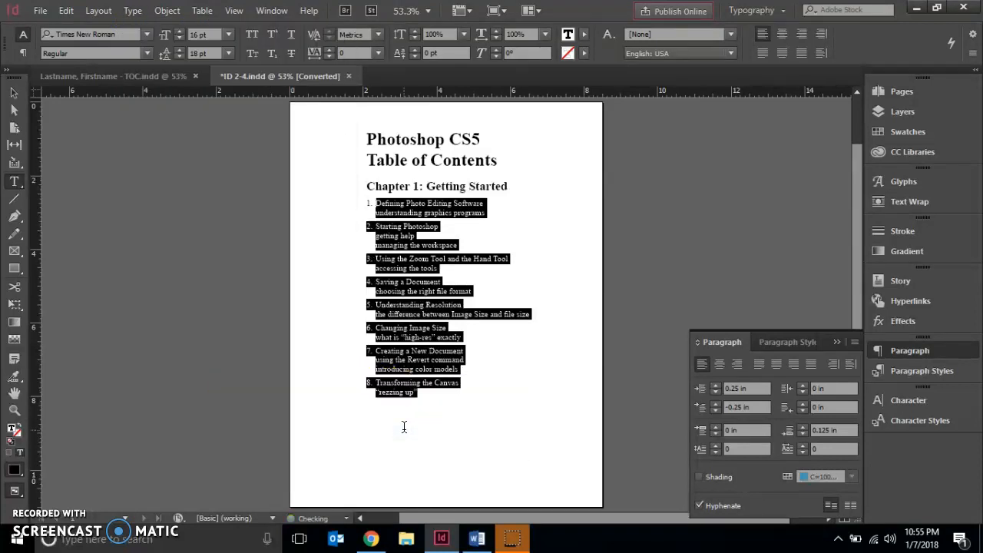
Step: Select only the number 8 before "Transforming the Canvas" and make it bold
left_click(364, 209)
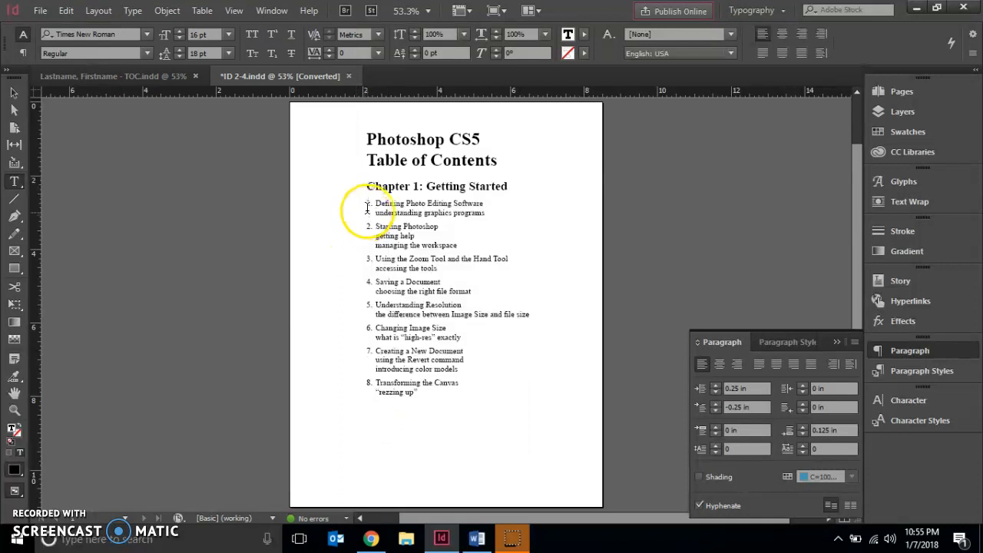
left_click_drag(366, 203, 393, 213)
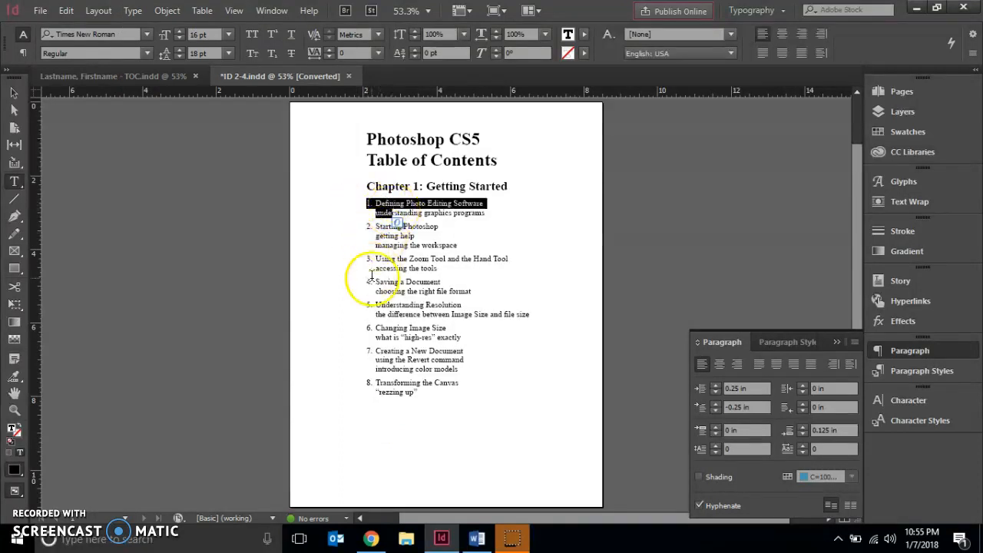
left_click_drag(375, 383, 364, 384)
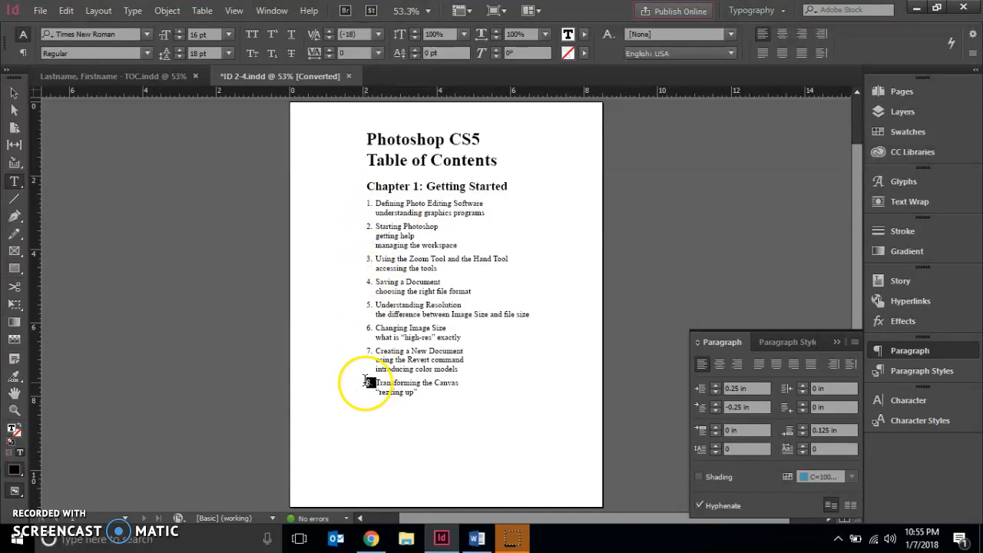
left_click(925, 399)
left_click(854, 401)
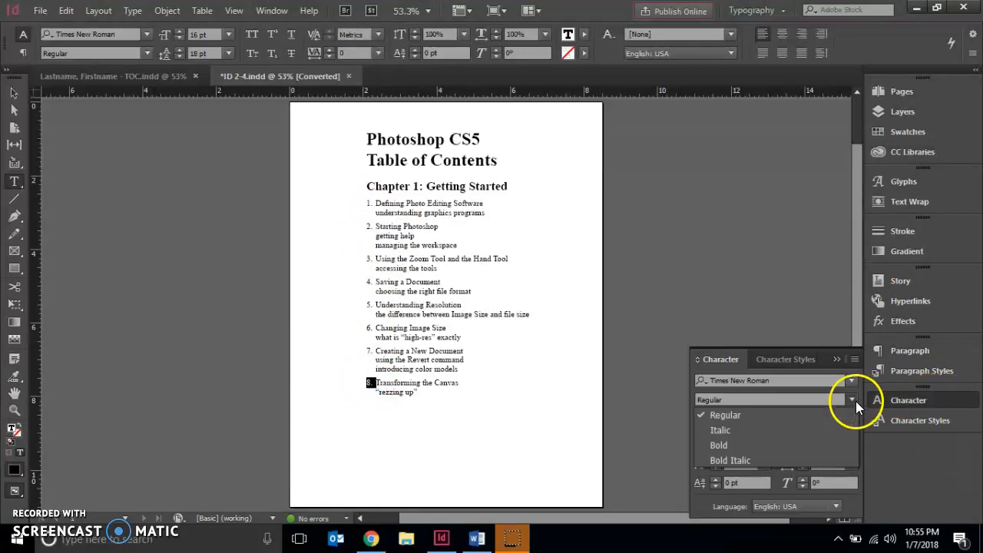
left_click(717, 445)
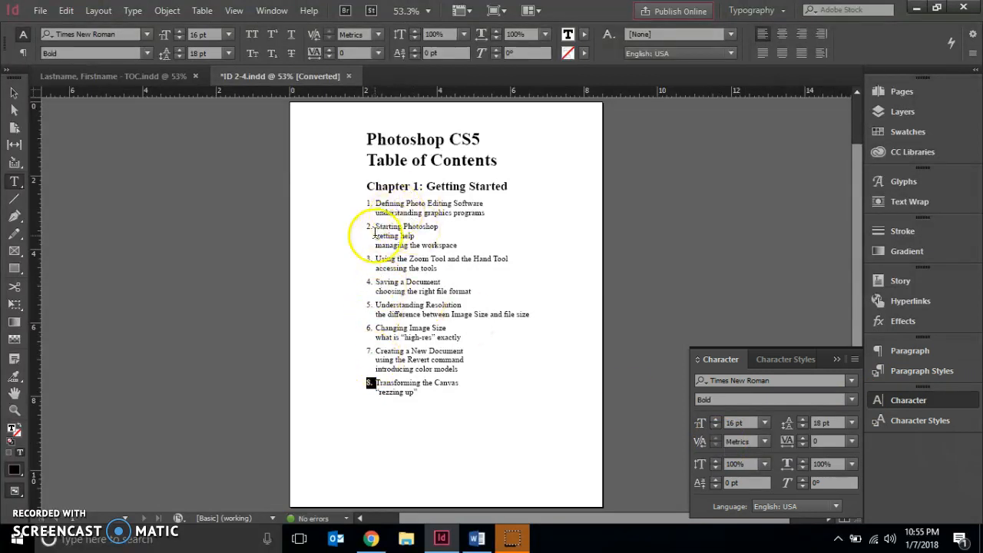
Step: Select only the number 1 before "Defining Photo Editing Software" and make it bold
left_click(368, 205)
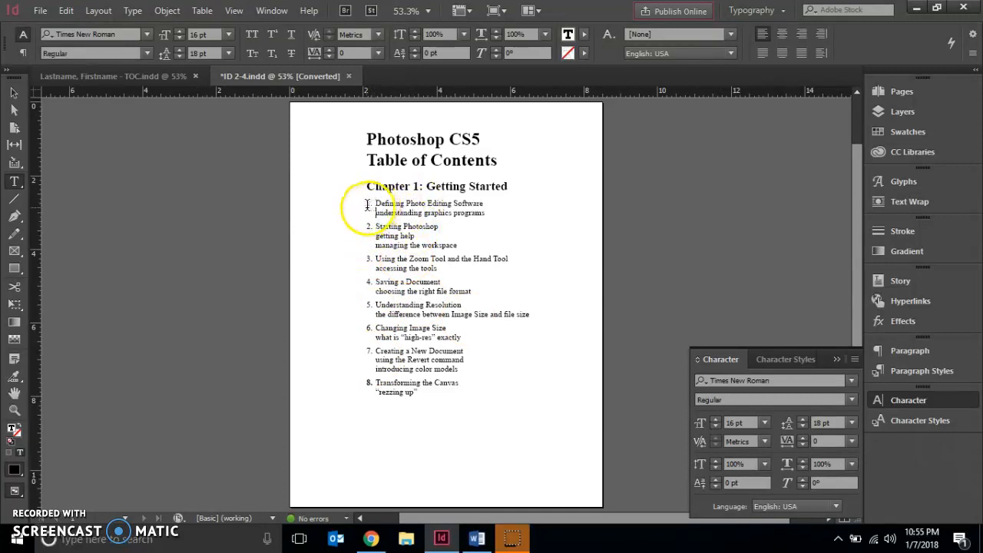
left_click_drag(376, 205, 368, 205)
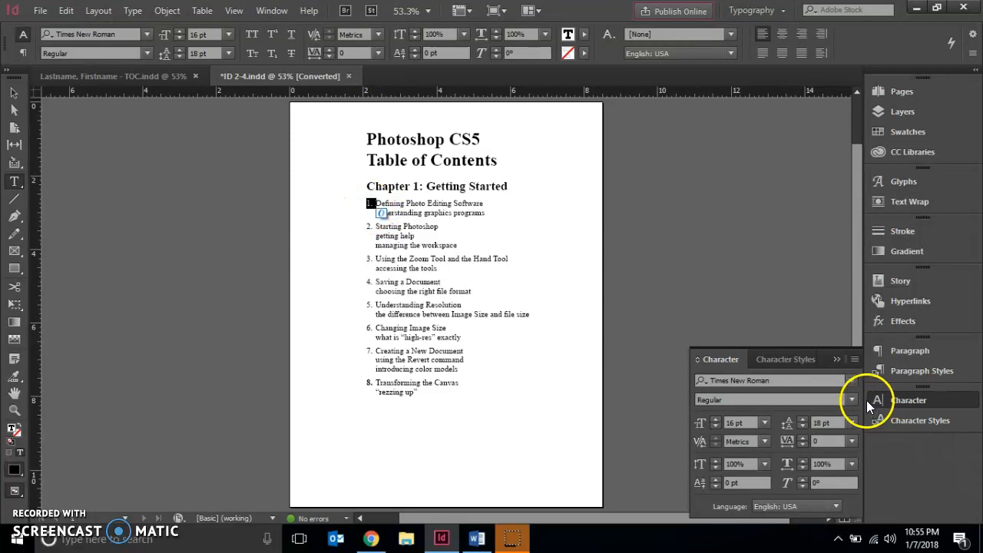
left_click(853, 399)
left_click(770, 441)
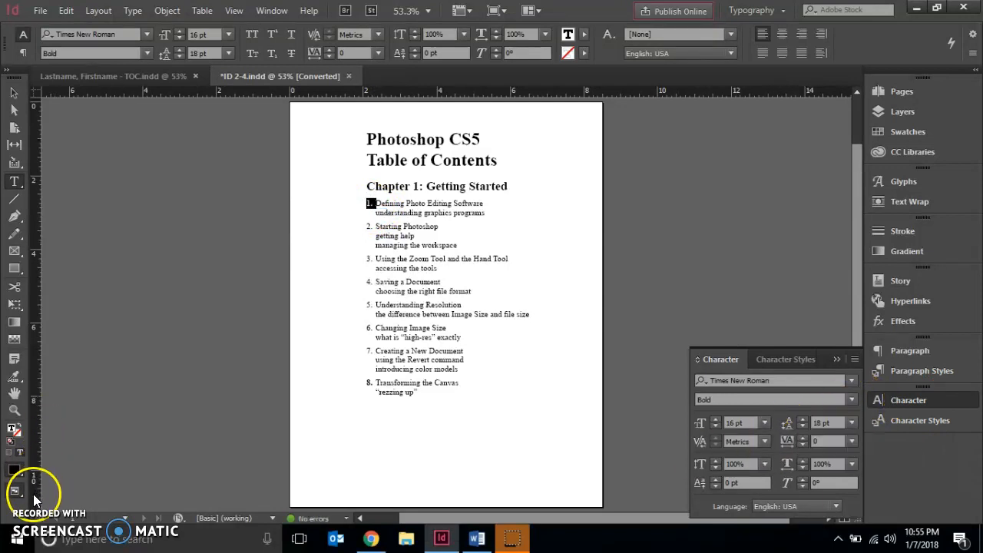
Step: Switch to the TOC.indd document and start saving it with Save As
key("ctrl+Tab")
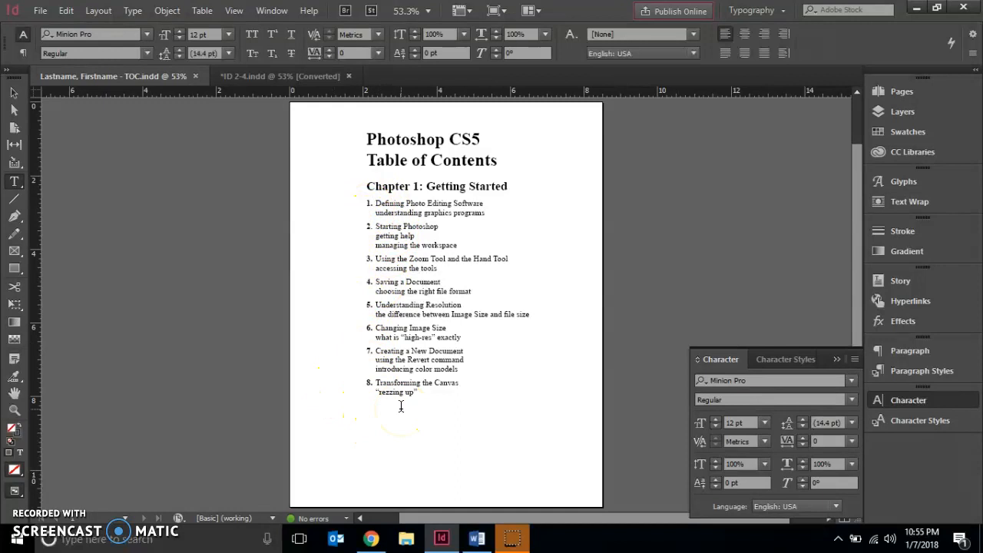
left_click(41, 11)
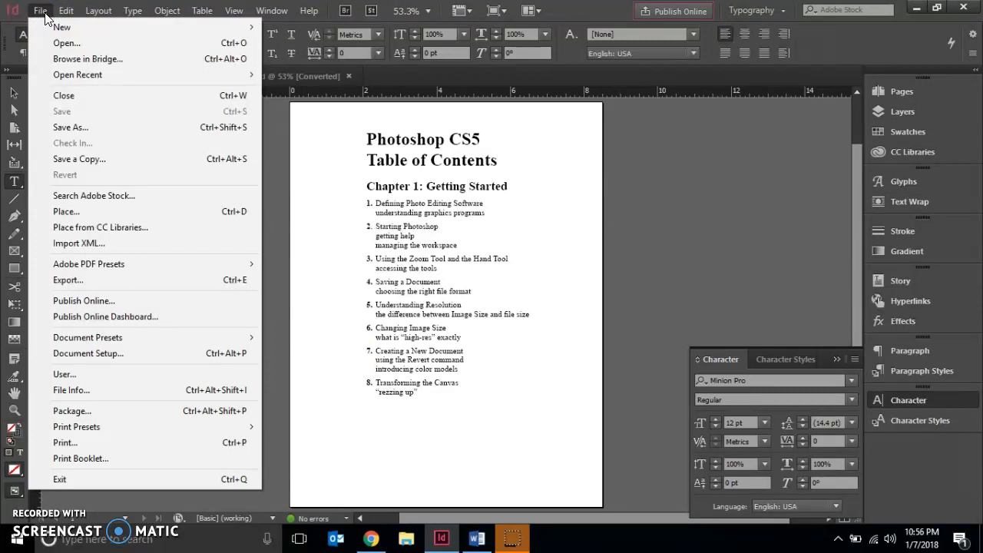
left_click(68, 127)
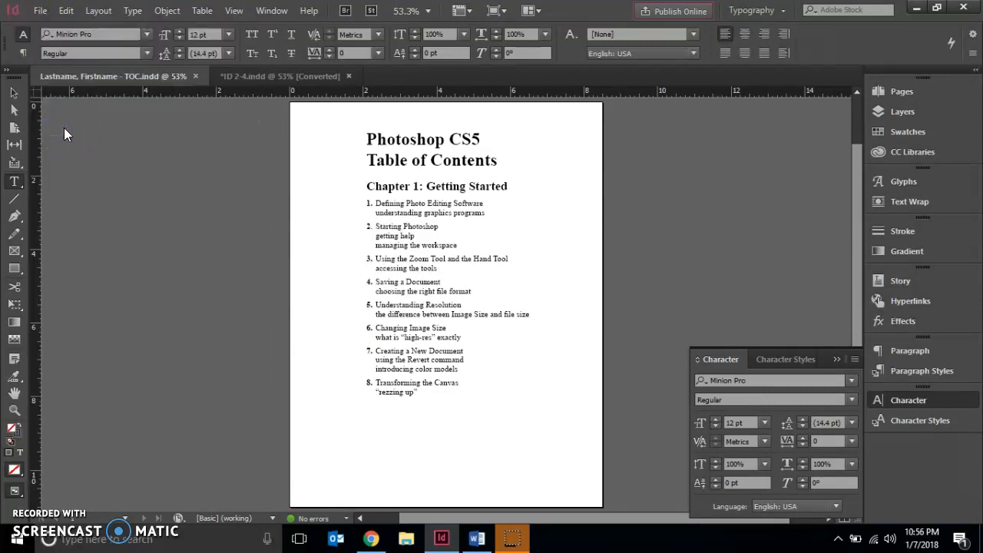